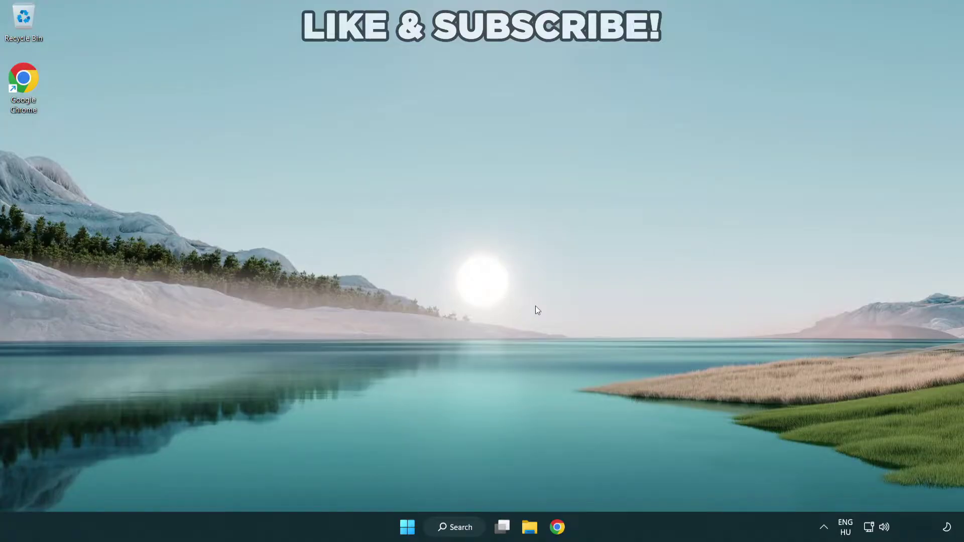
- Switch sound output from CABLE Input to Speakers (High Definition Audio Device) in Quick Settings
click(884, 530)
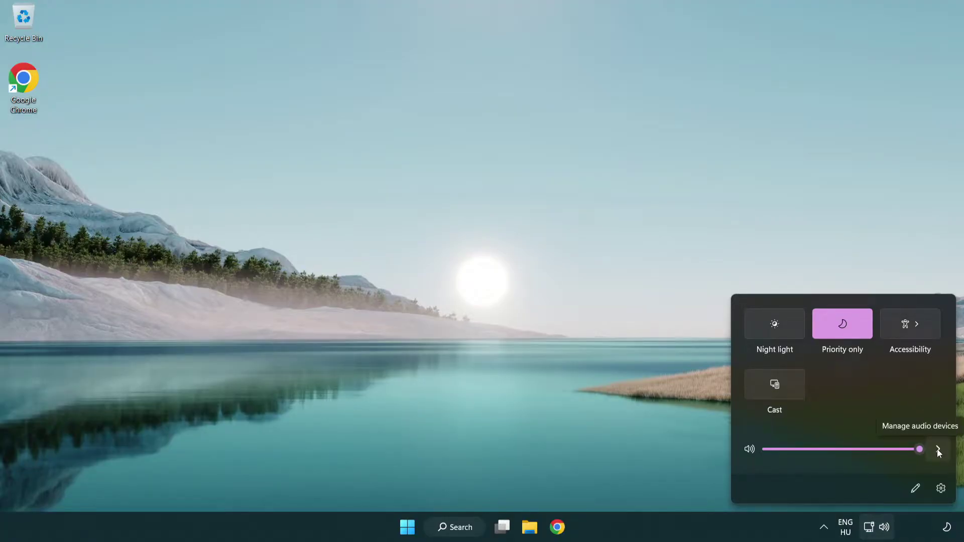
click(938, 450)
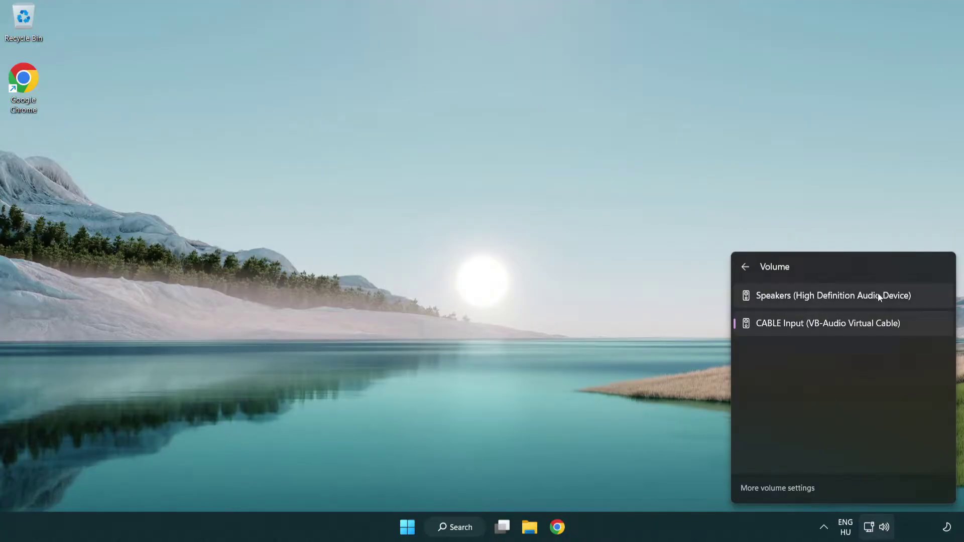
click(924, 297)
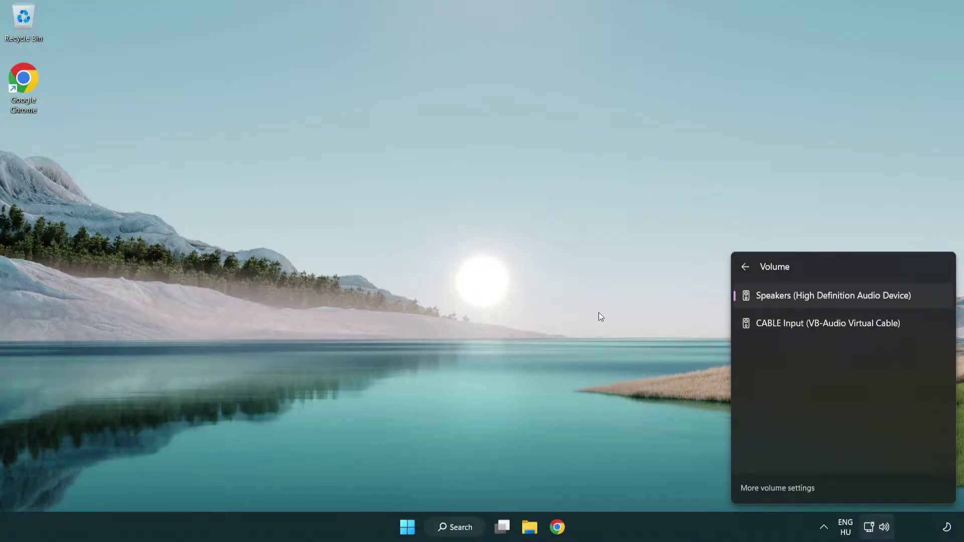
click(506, 289)
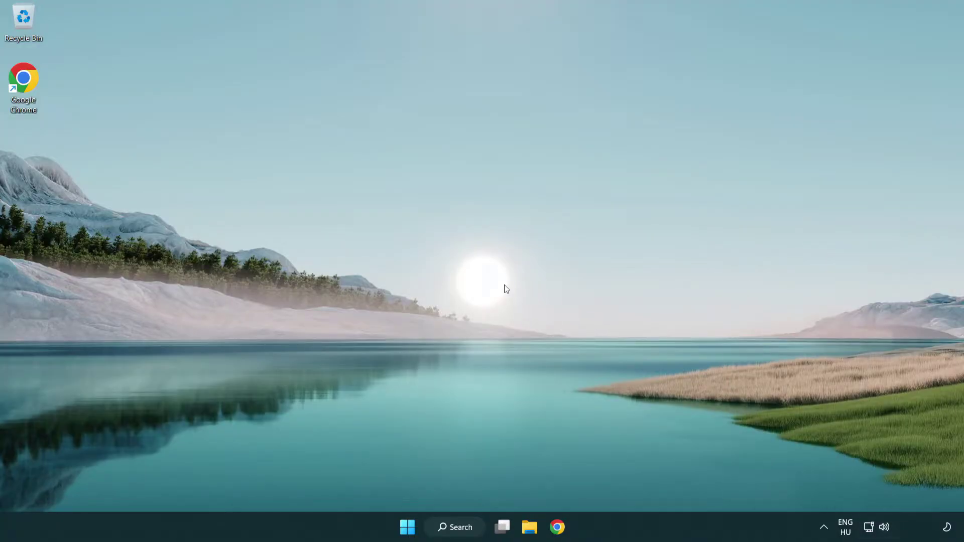
- Reset sound devices and app volumes in the Volume mixer, then close Settings
right_click(885, 530)
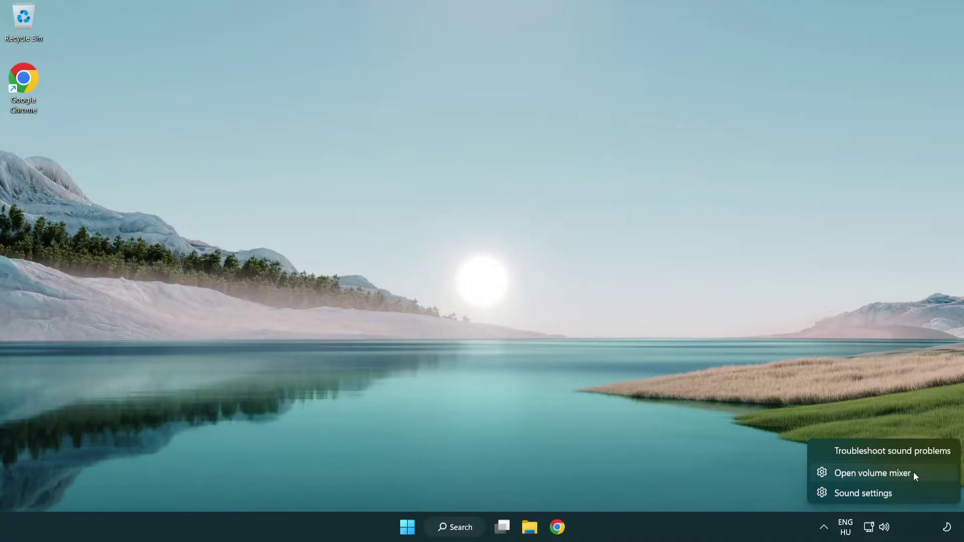
click(929, 473)
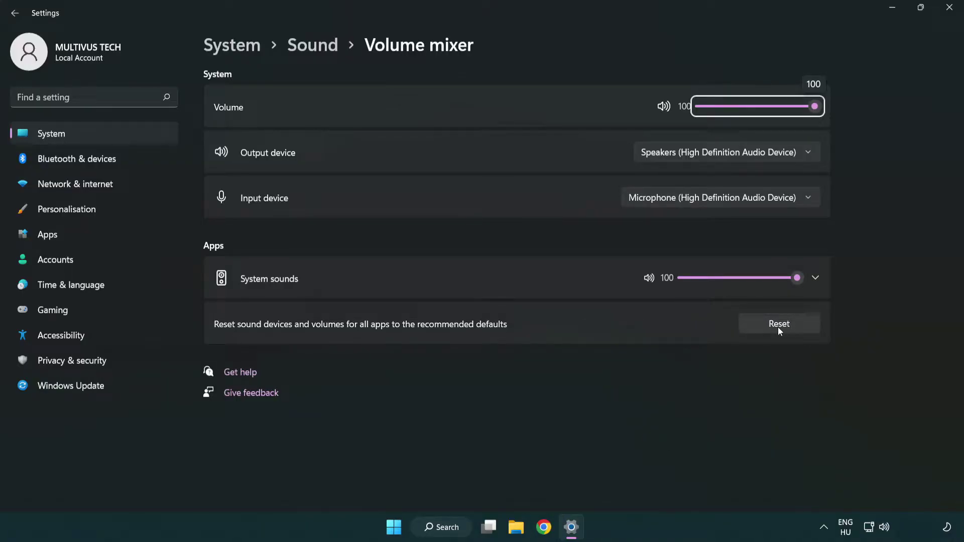
click(805, 327)
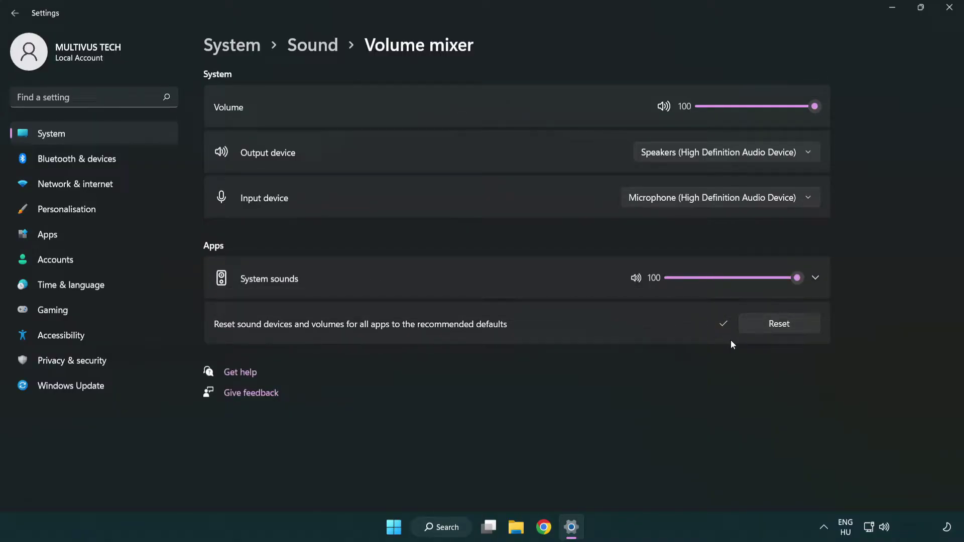
click(952, 9)
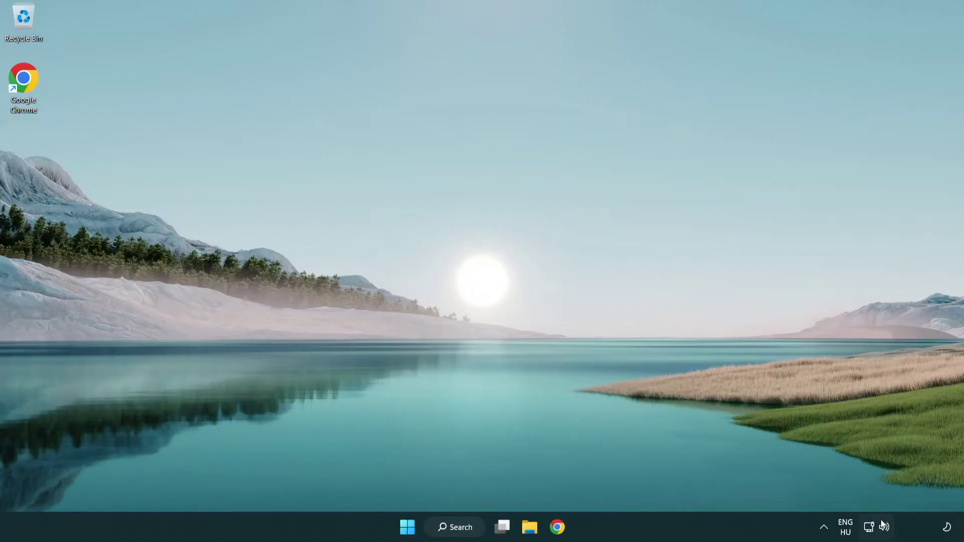
- Open Sound settings from the taskbar speaker icon and scroll to the Advanced section
right_click(884, 528)
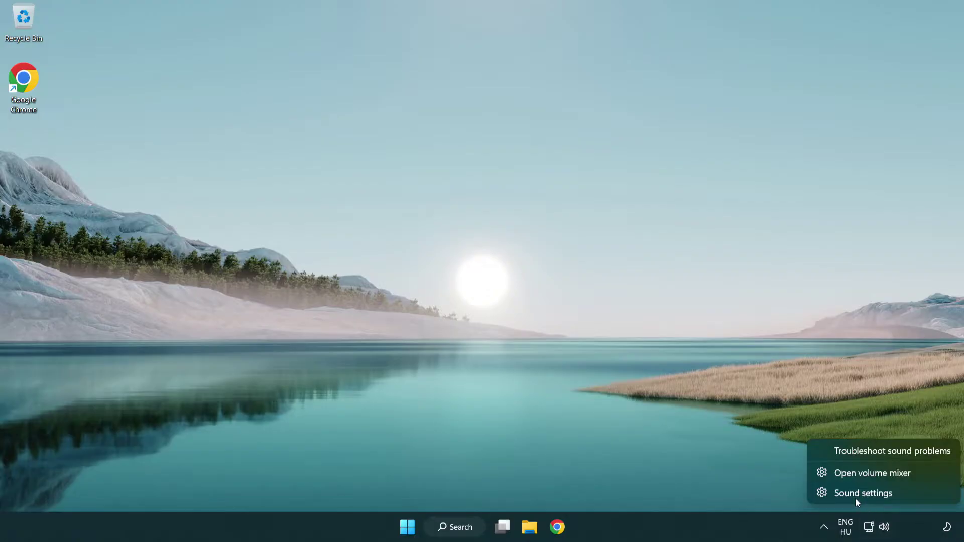
click(923, 497)
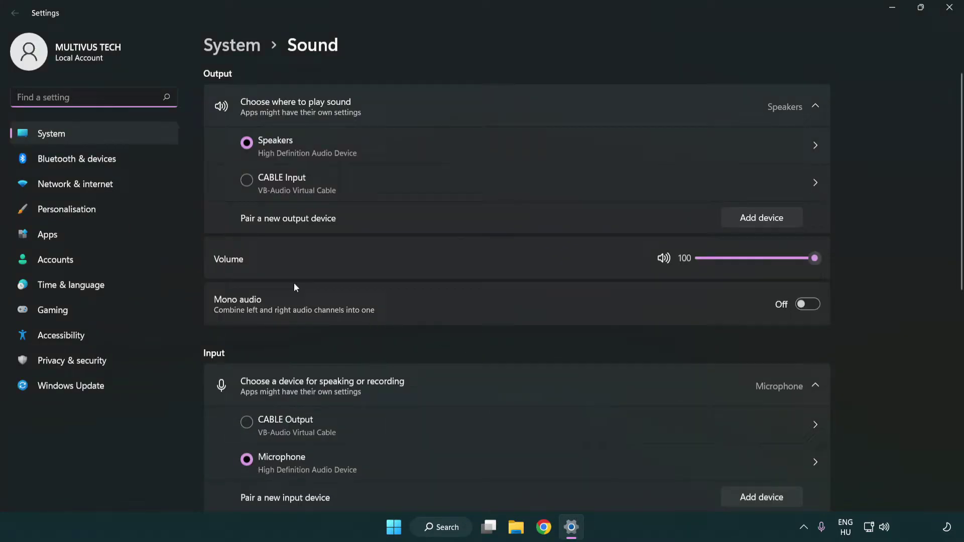
drag(776, 260, 861, 257)
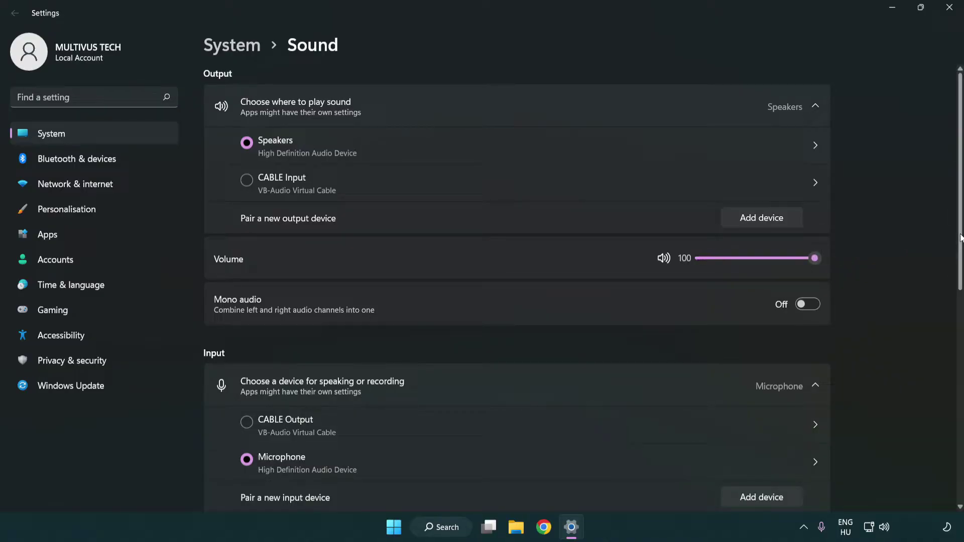
scroll(960, 238, down, 5)
scroll(961, 238, down, 2)
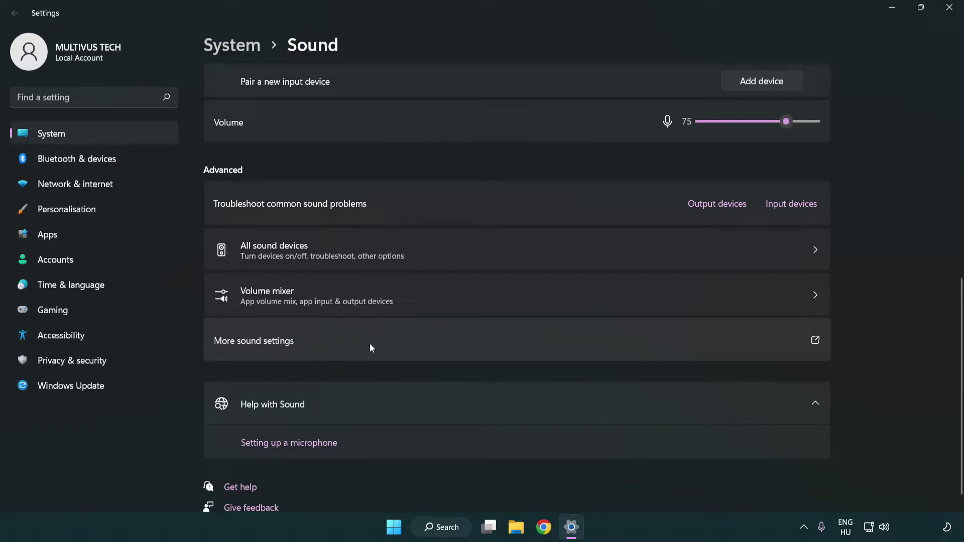
- Disable the CABLE Input device on the Playback list of the classic Sound control panel
click(370, 345)
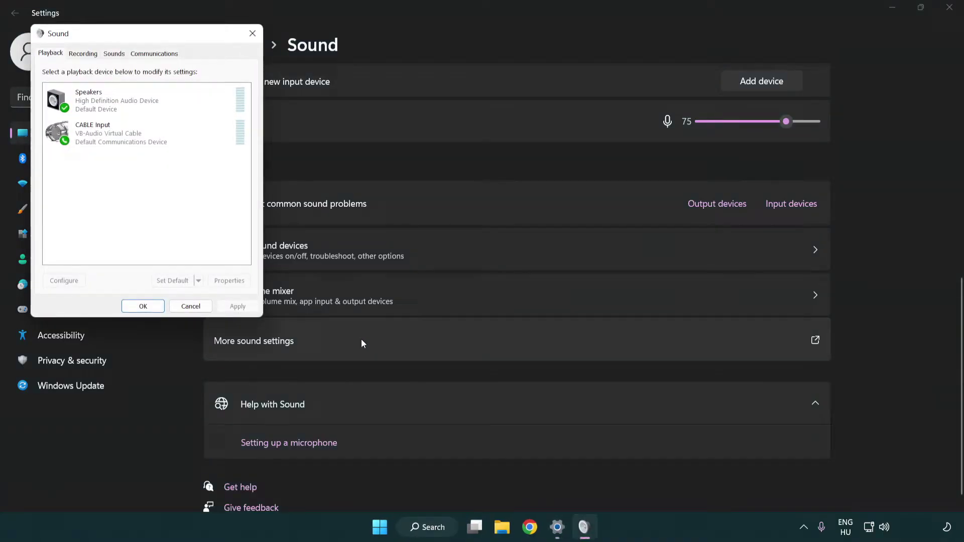
drag(172, 36, 495, 126)
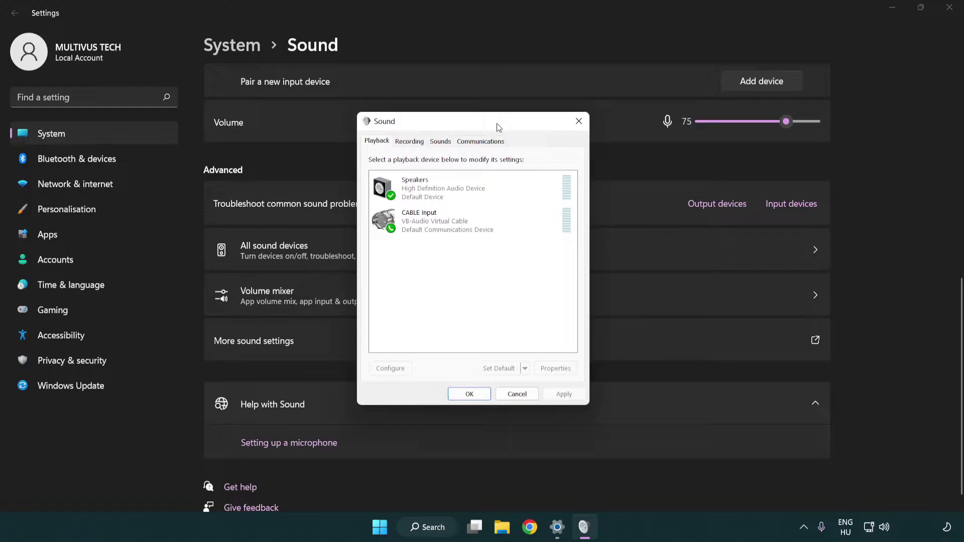
click(467, 229)
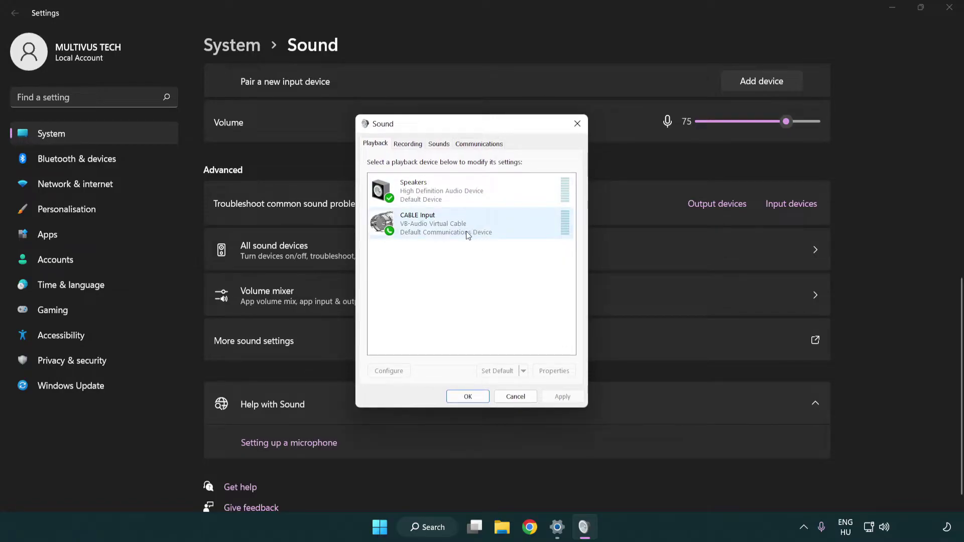
right_click(437, 233)
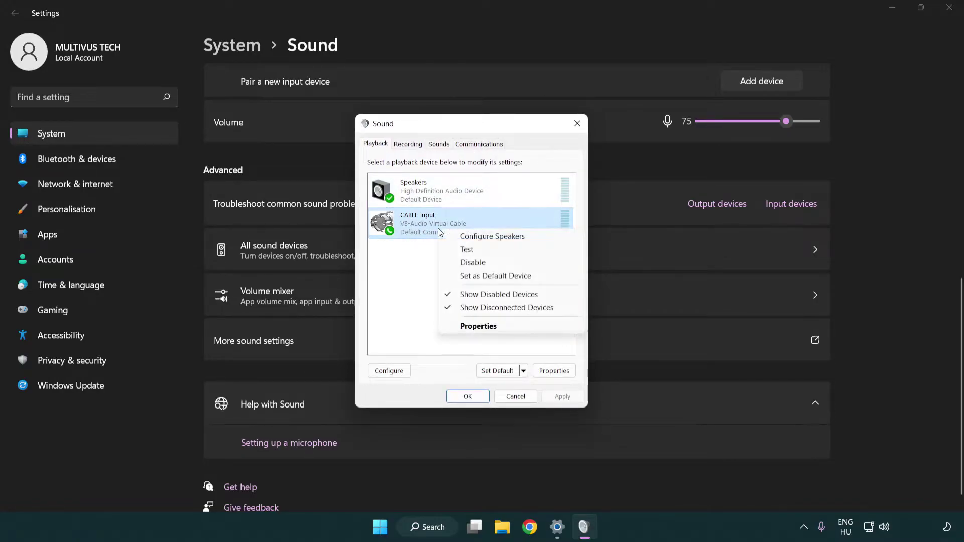
click(498, 263)
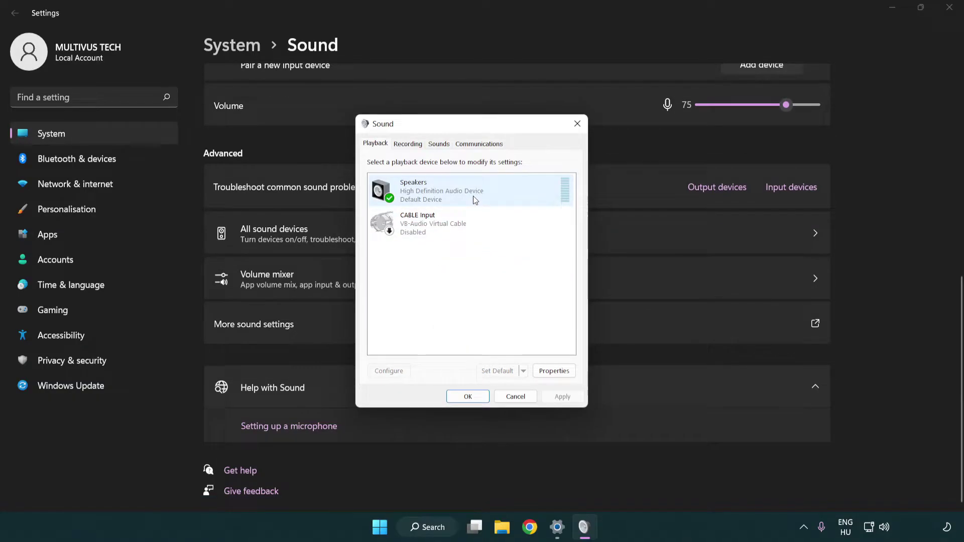
- Set up Speakers through Configure Speakers as 7.1 Surround with full-range speakers
right_click(490, 190)
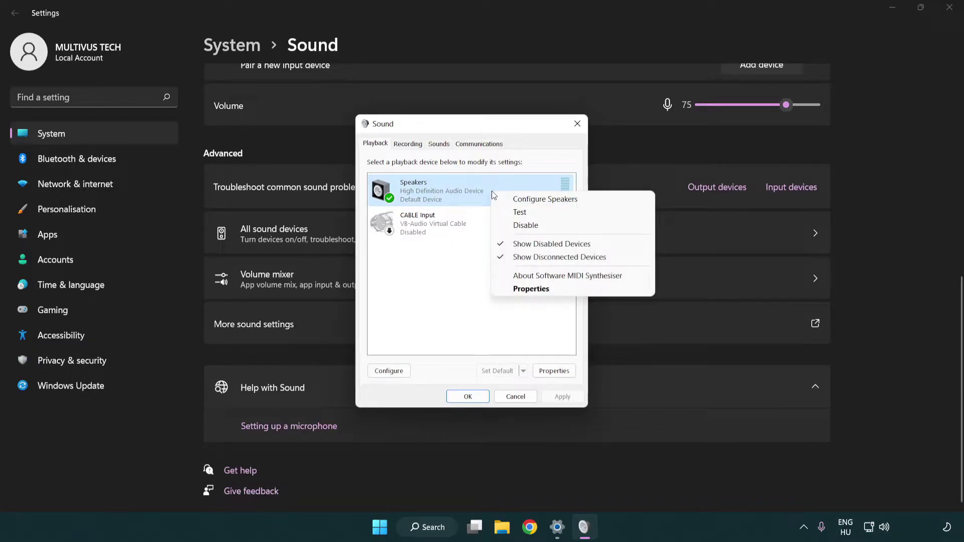
click(530, 202)
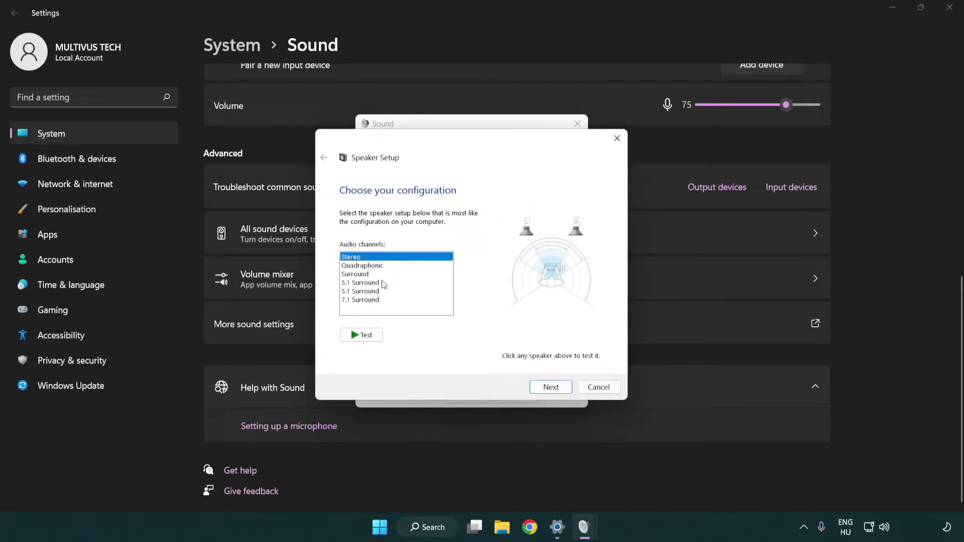
click(386, 282)
click(386, 300)
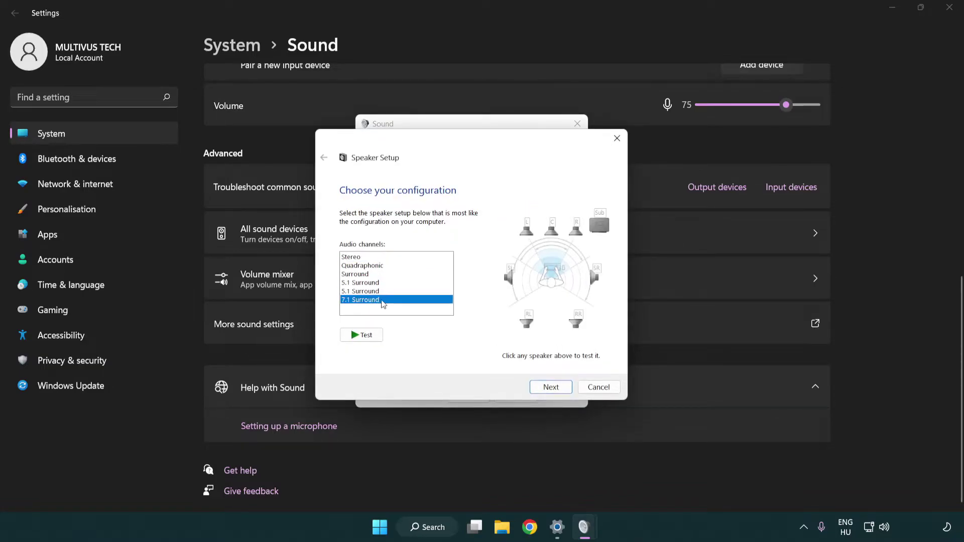
click(549, 387)
click(547, 387)
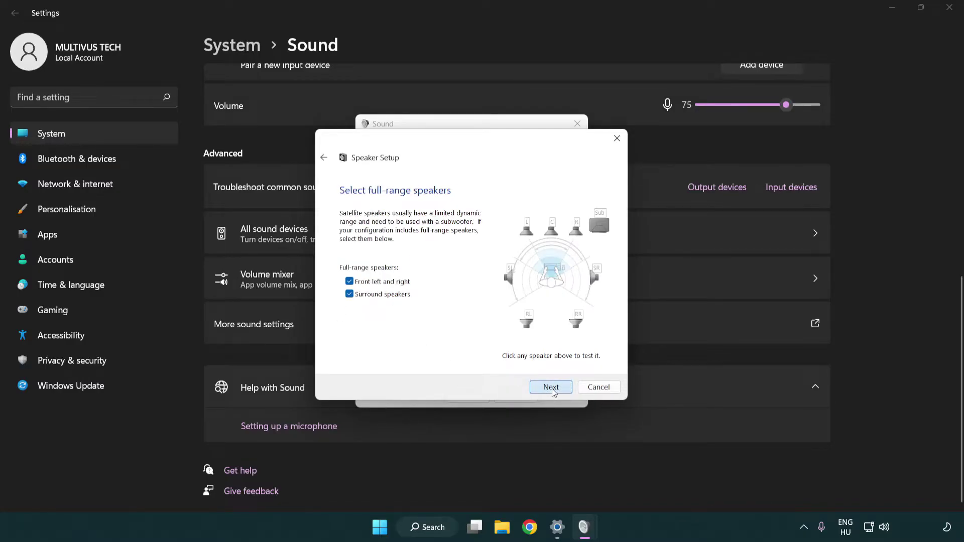
click(560, 388)
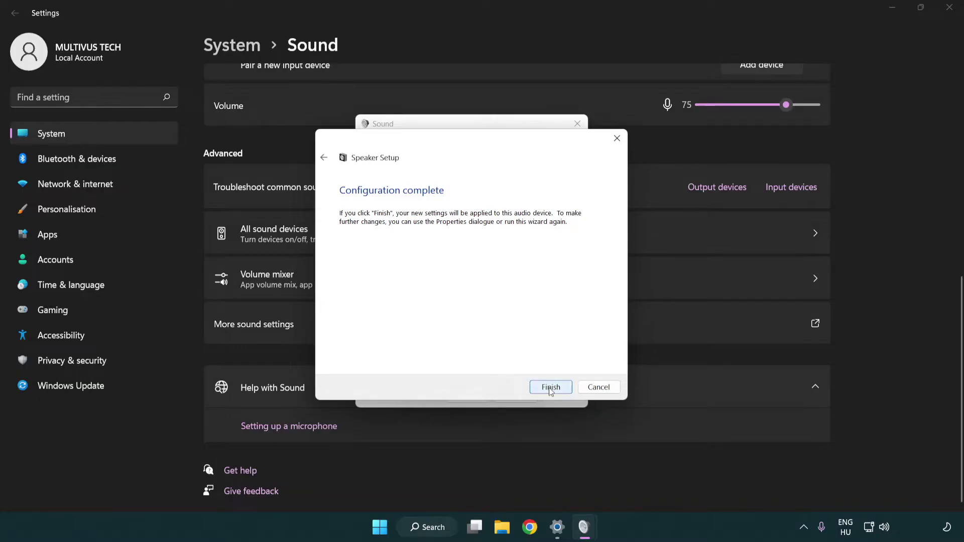
click(548, 387)
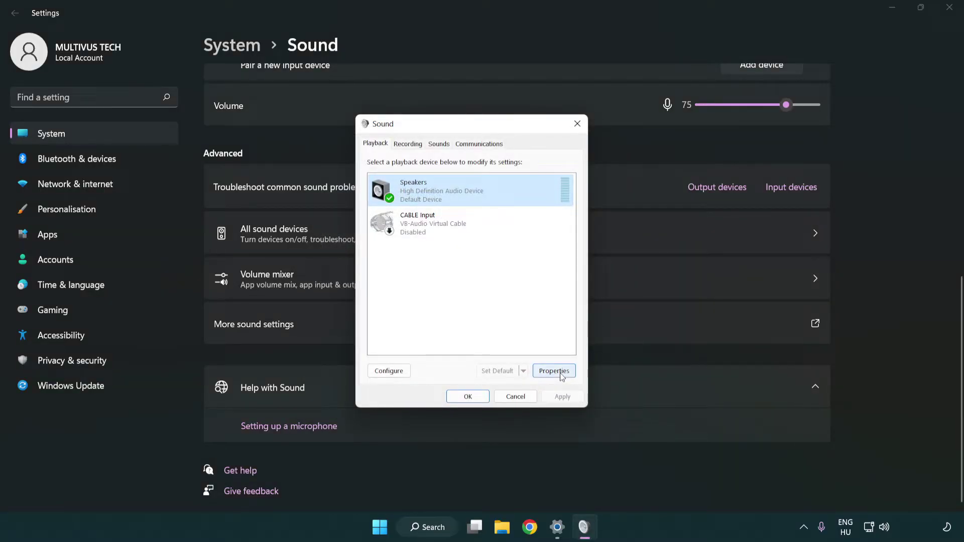
- Turn off all audio enhancements in Speakers Properties
click(554, 370)
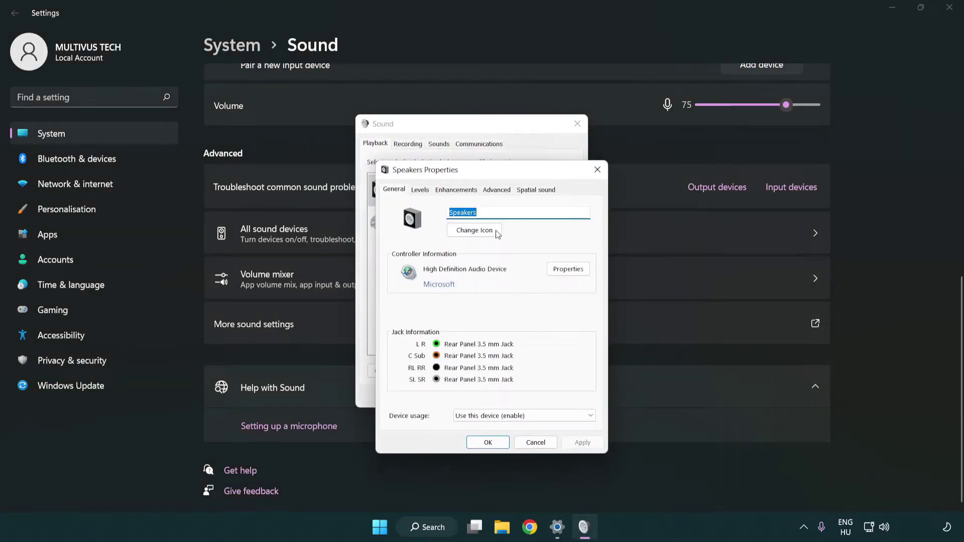
drag(486, 172, 468, 131)
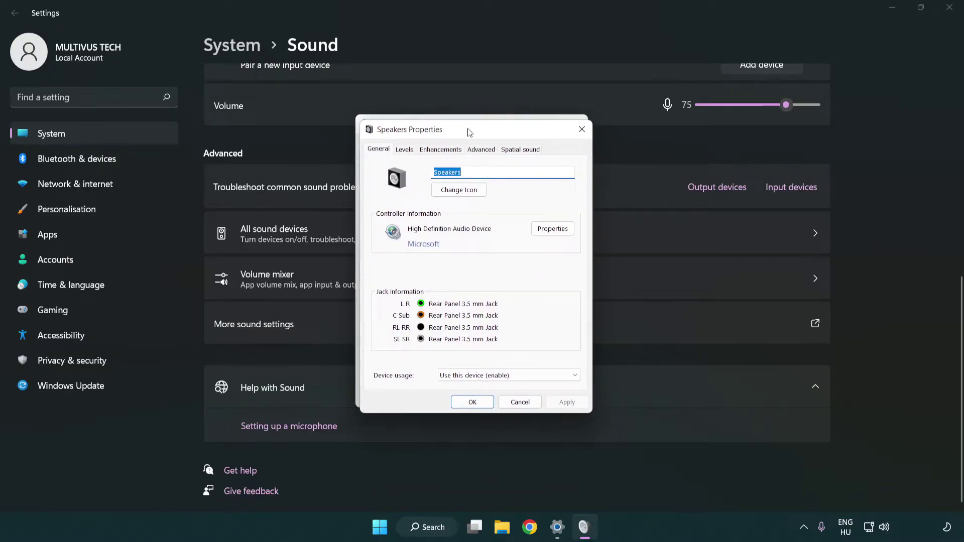
click(445, 149)
click(381, 201)
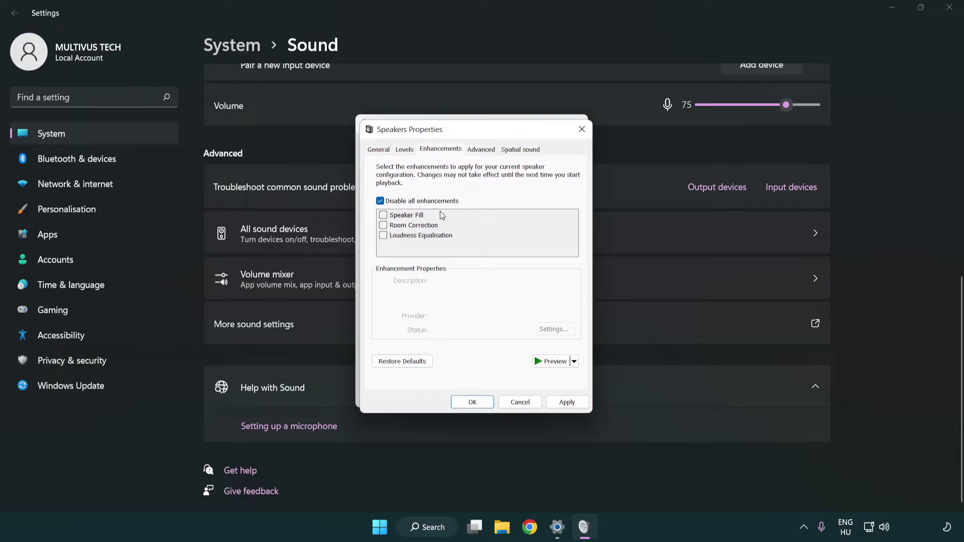
- Apply 16 bit, 48000 Hz as the Speakers default format and close the sound dialogs
click(483, 153)
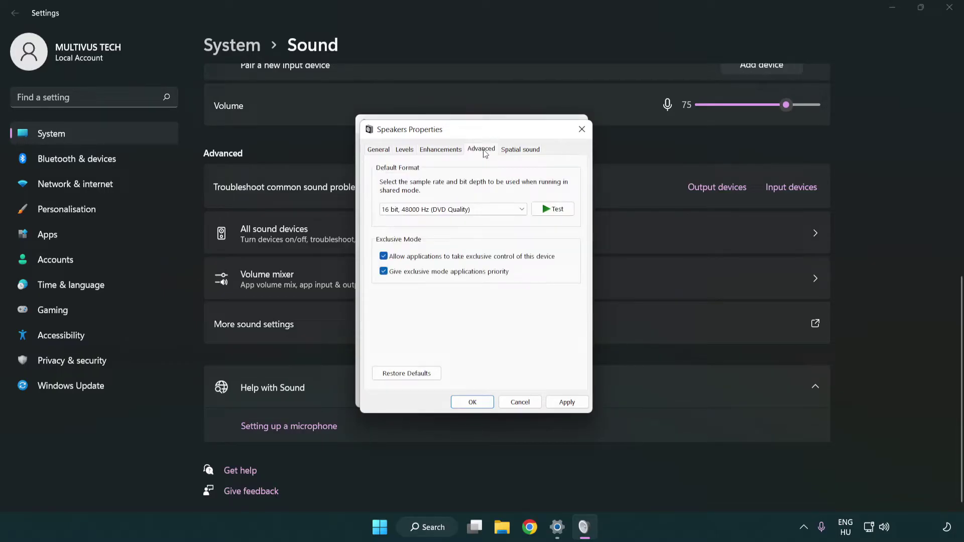
click(445, 210)
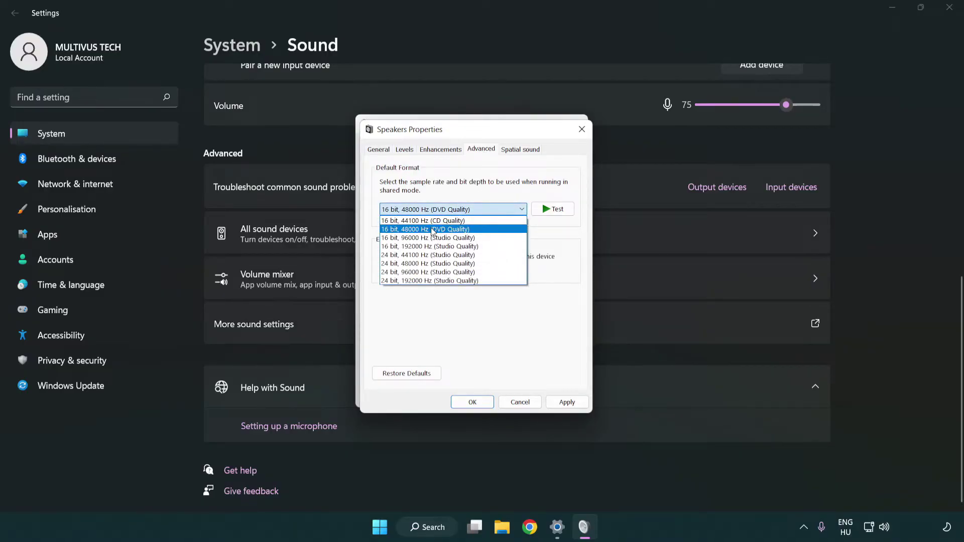
click(433, 230)
click(567, 402)
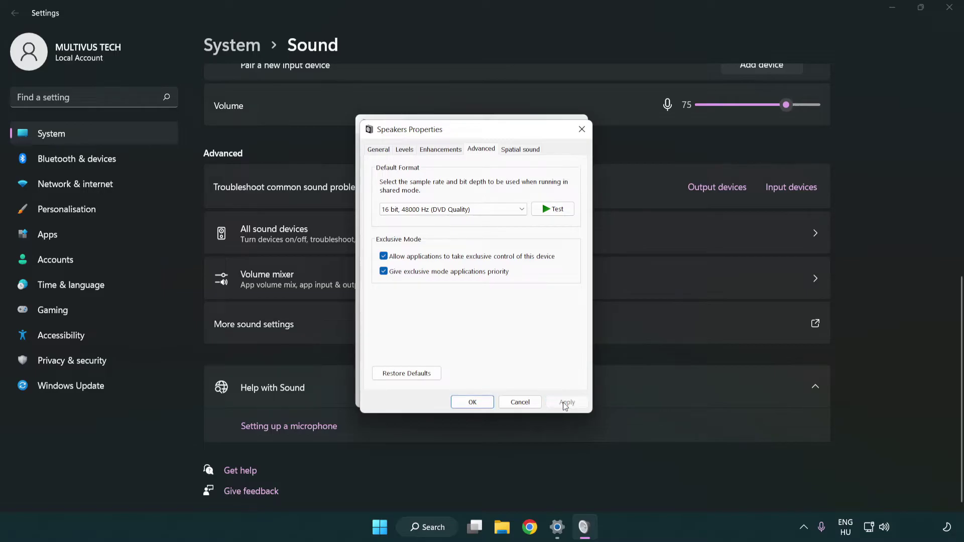
click(472, 403)
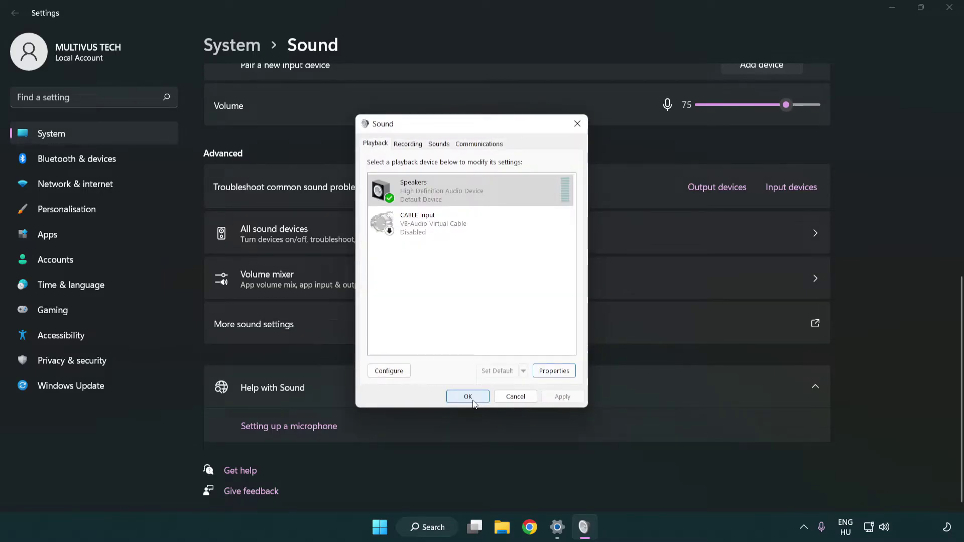
click(467, 397)
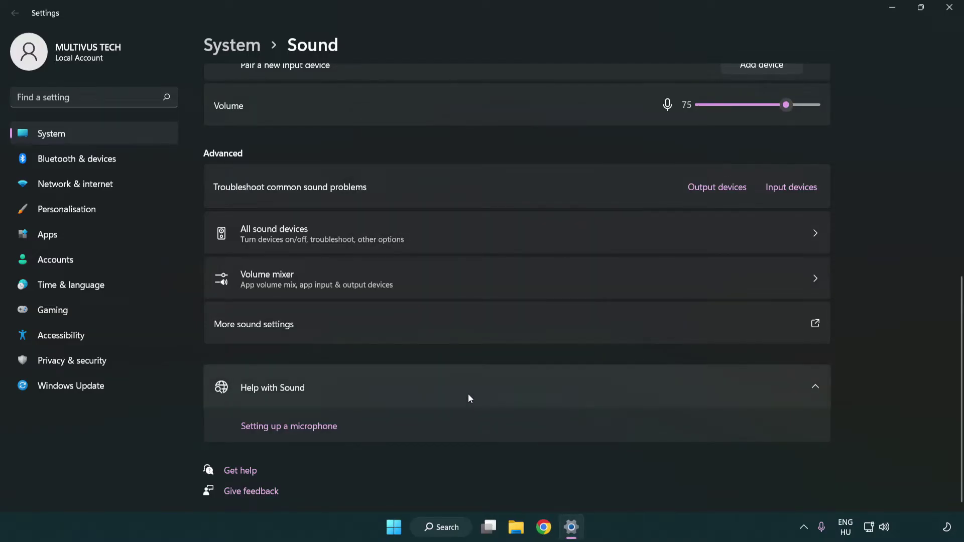
- Close the Sound settings window and view the Start menu power options
click(949, 9)
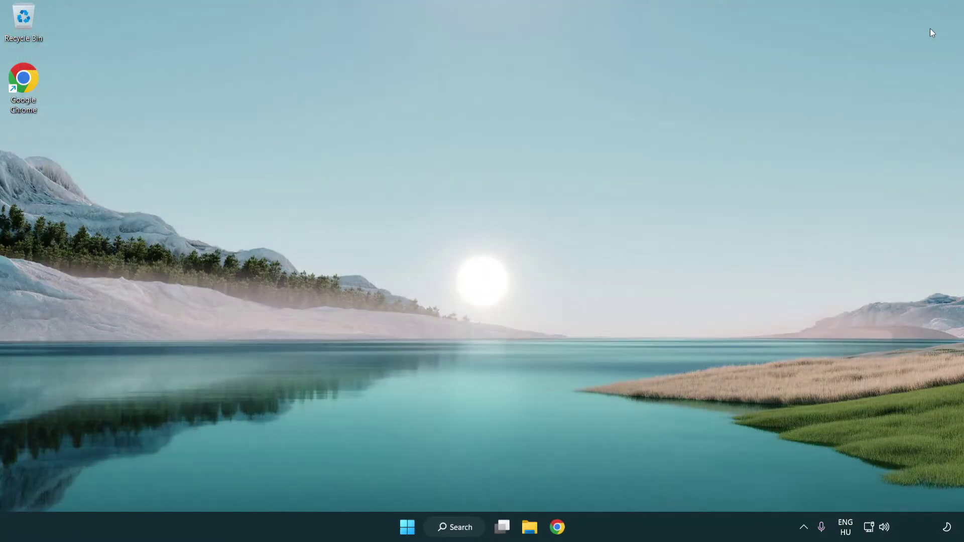
click(408, 531)
click(640, 486)
- Search for 'device manager' and launch the Device Manager best match
click(461, 529)
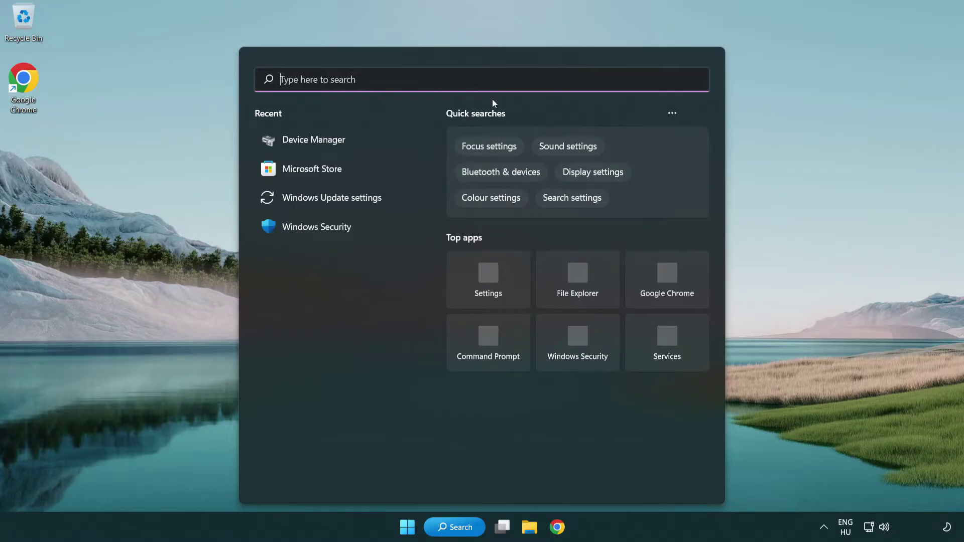
text(device manager)
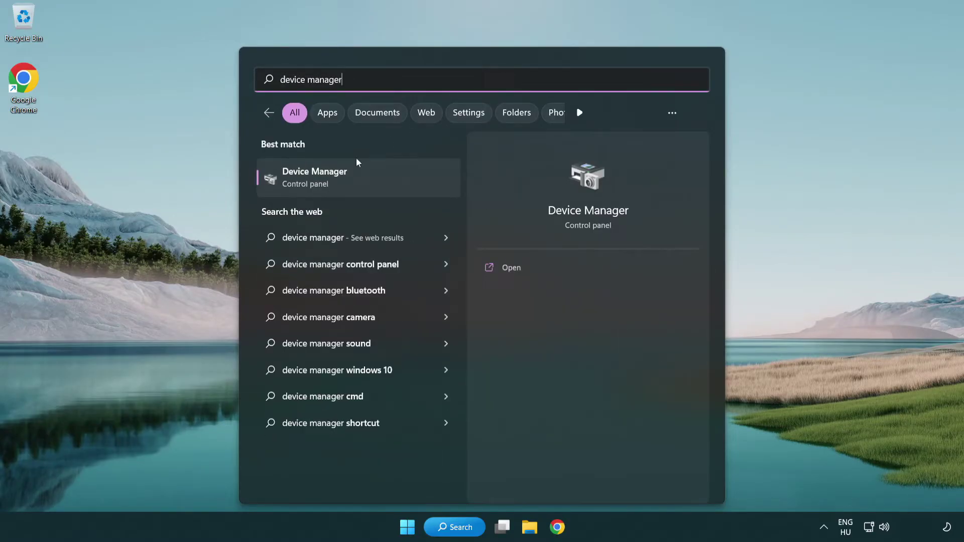
click(395, 185)
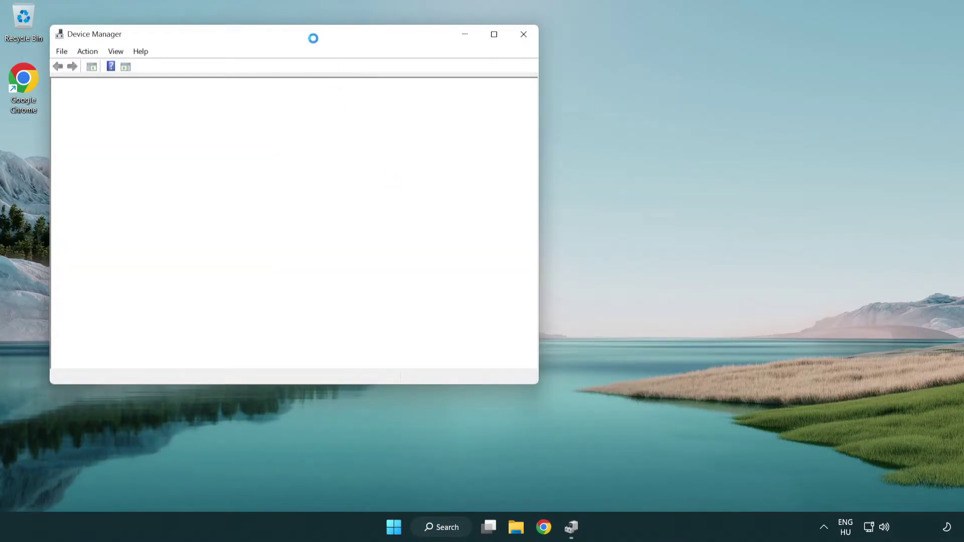
- Expand Sound, video and game controllers and start Update driver for High Definition Audio Device
drag(308, 38, 485, 89)
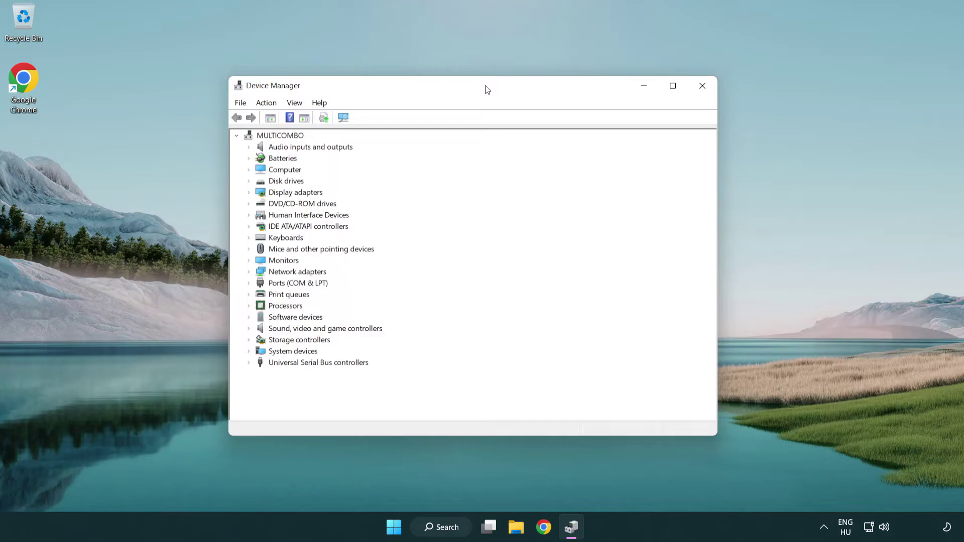
click(303, 331)
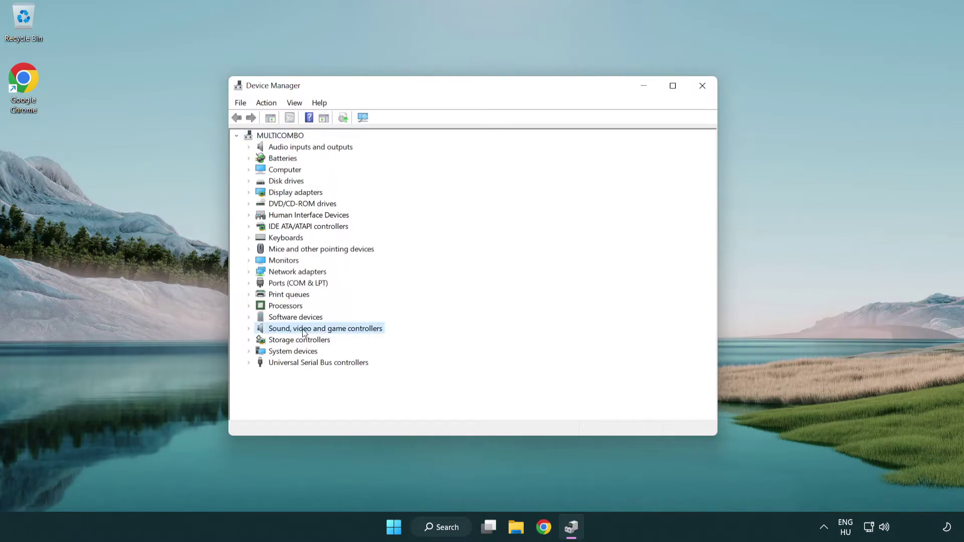
click(249, 329)
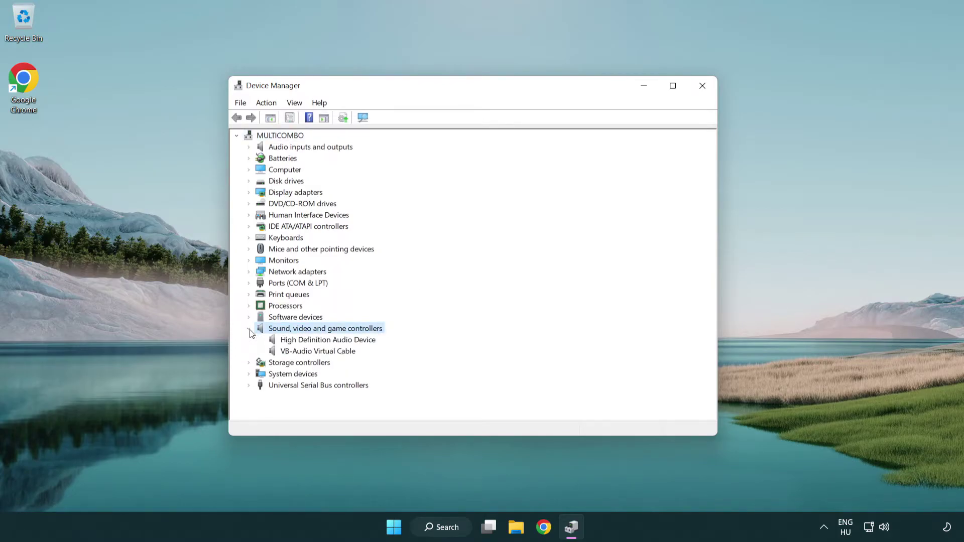
click(299, 342)
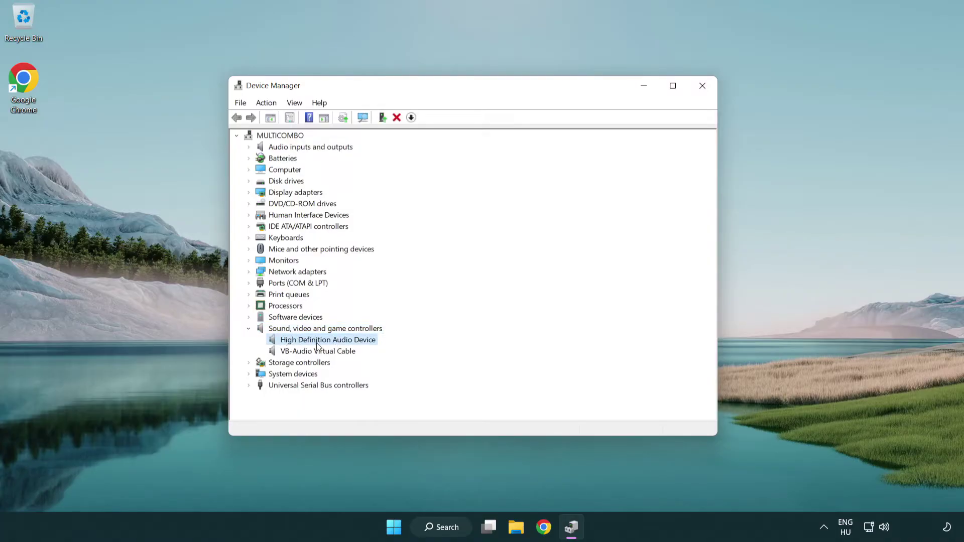
right_click(337, 340)
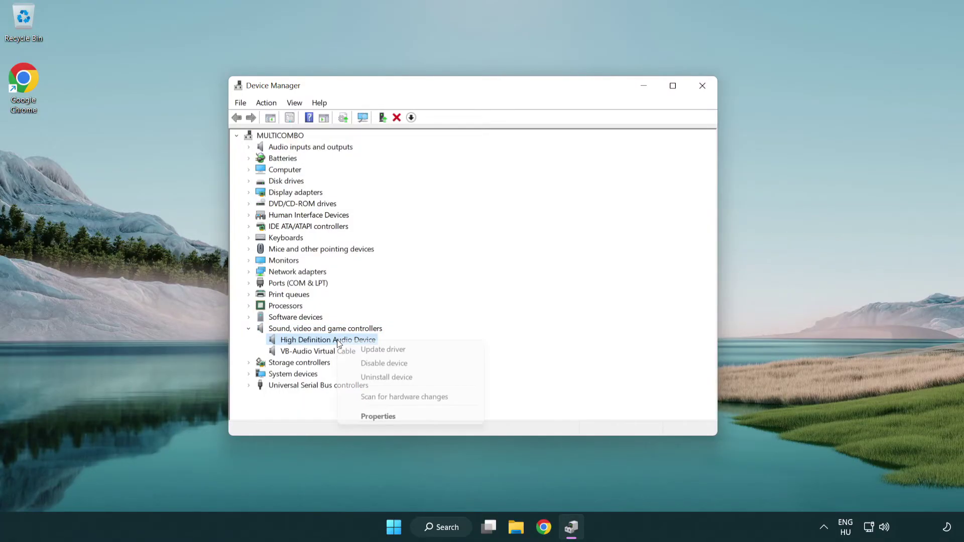
click(416, 351)
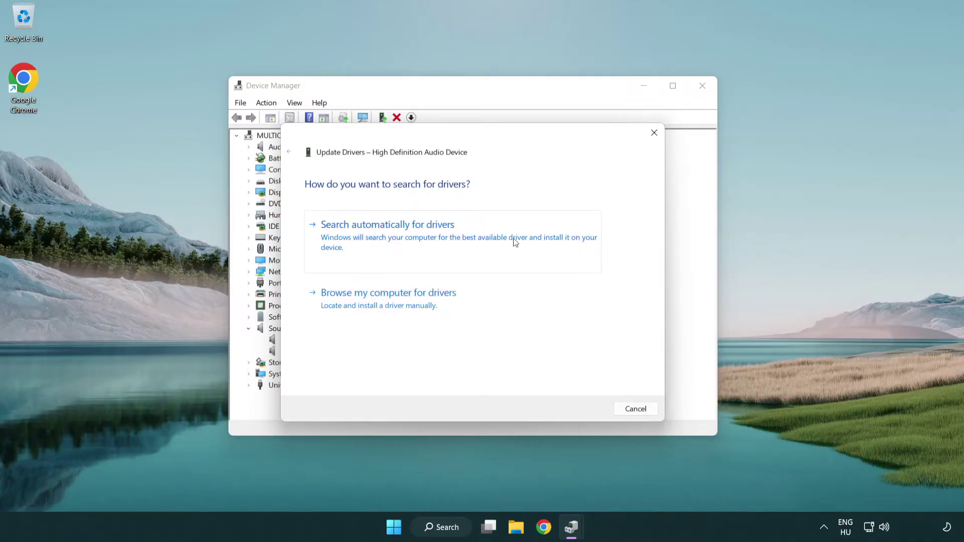
- Reinstall the High Definition Audio Device driver from the computer's driver list, accepting the warning
click(389, 316)
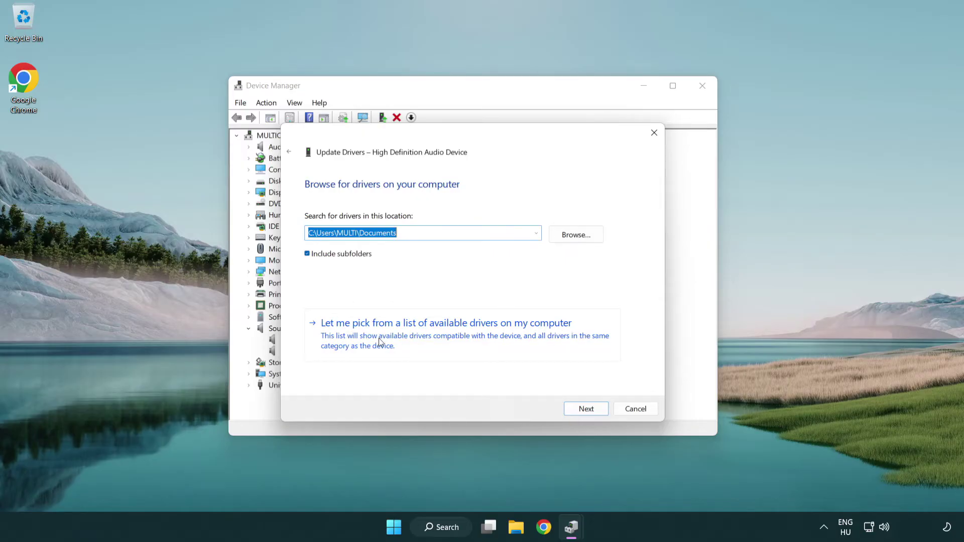
click(463, 340)
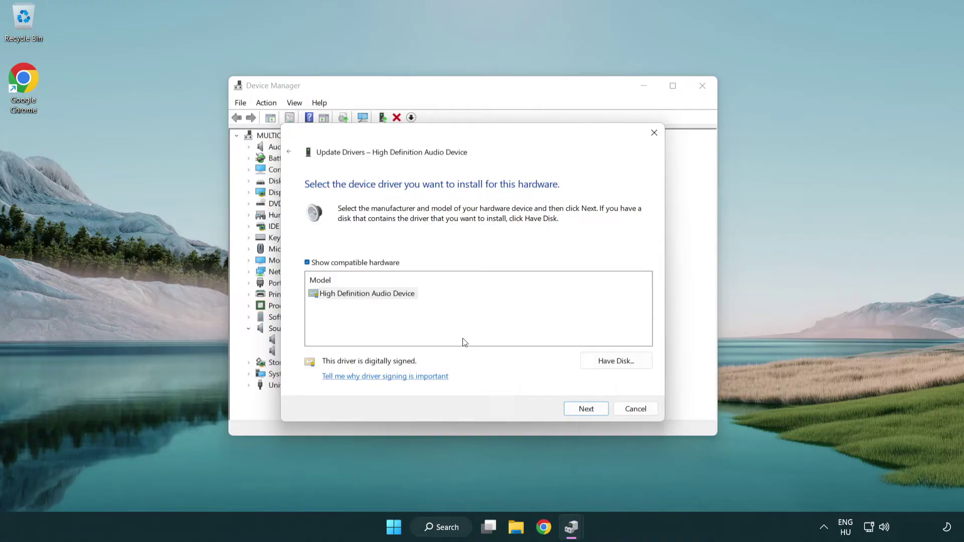
click(308, 296)
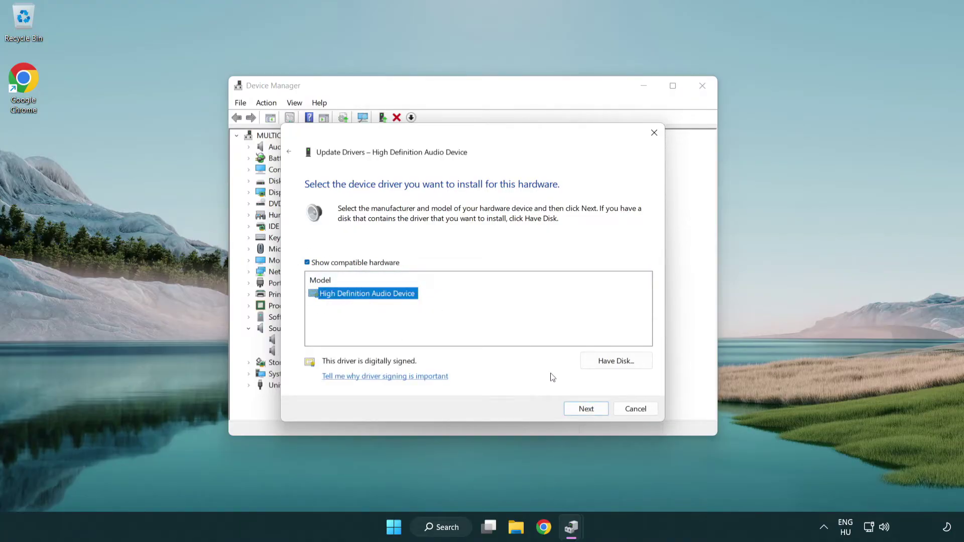
click(598, 414)
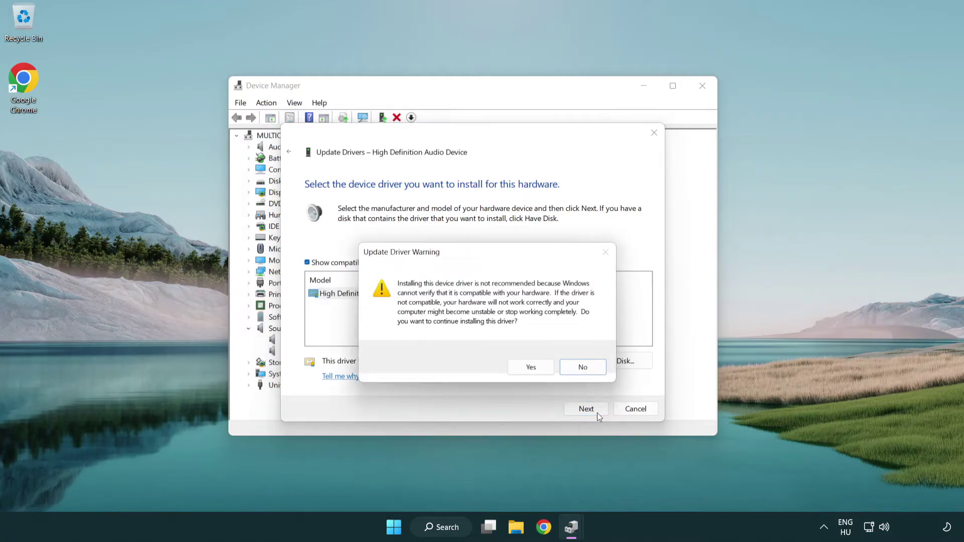
click(530, 369)
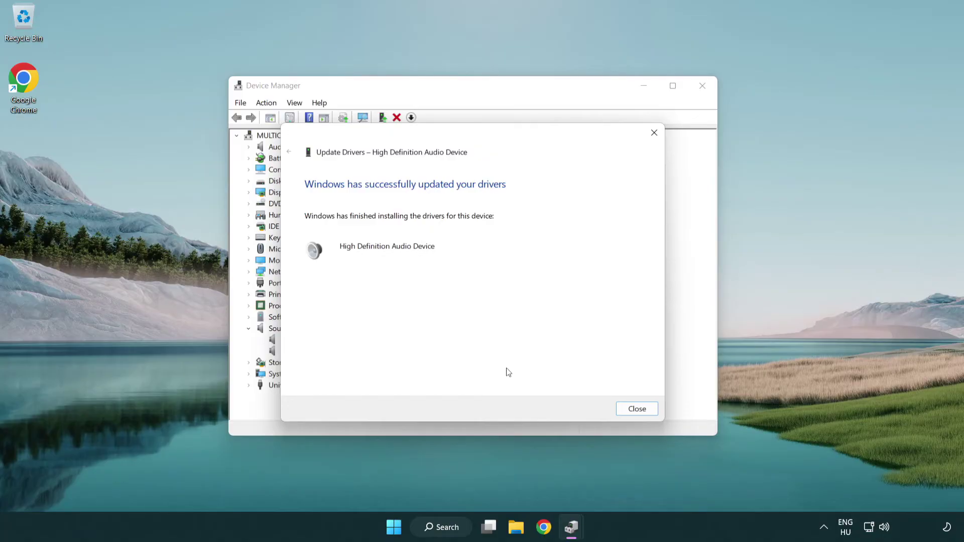
click(638, 410)
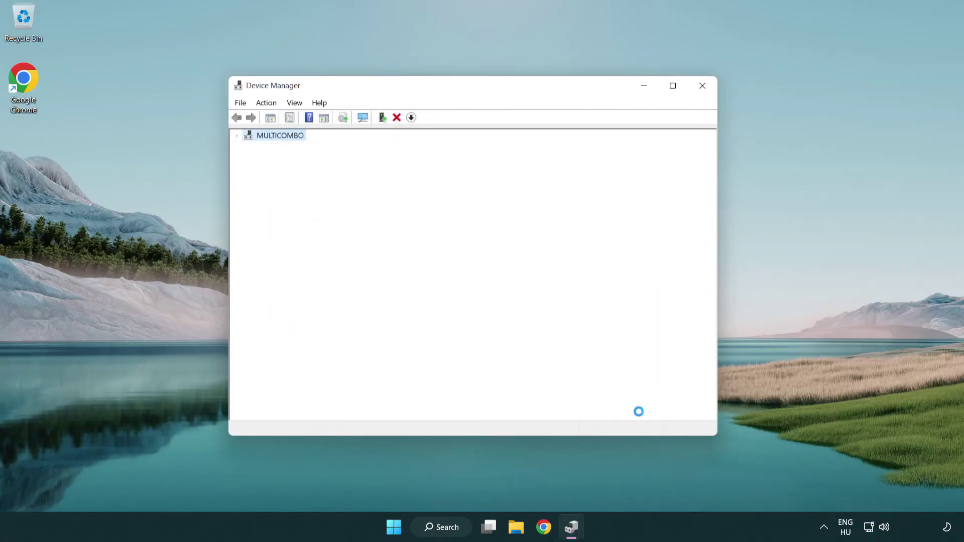
- Close Device Manager, then bring up the Start menu's power options flyout
click(703, 88)
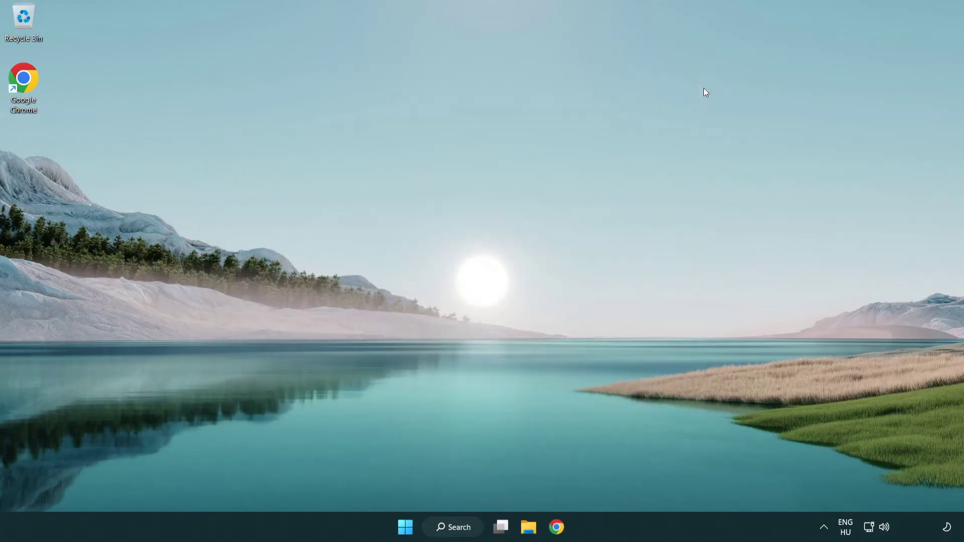
click(421, 527)
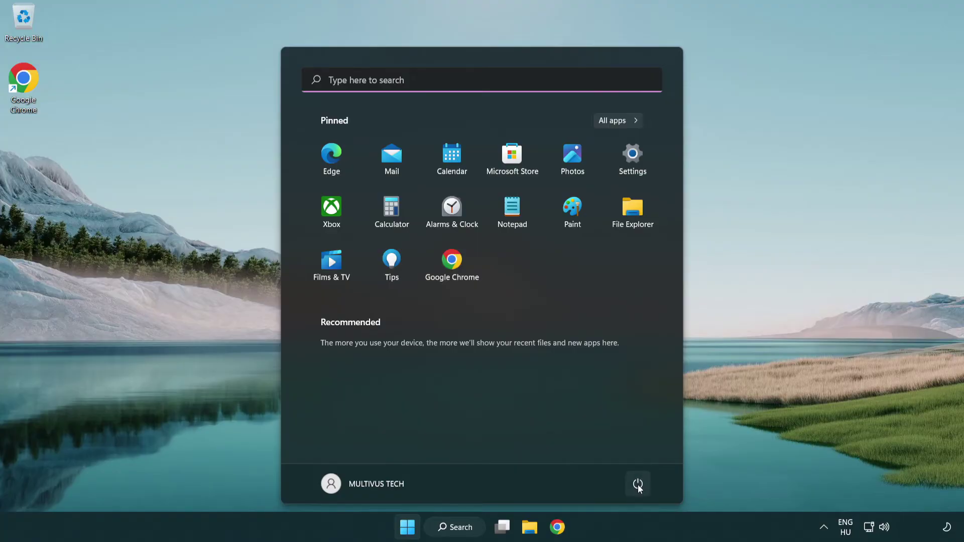
click(638, 486)
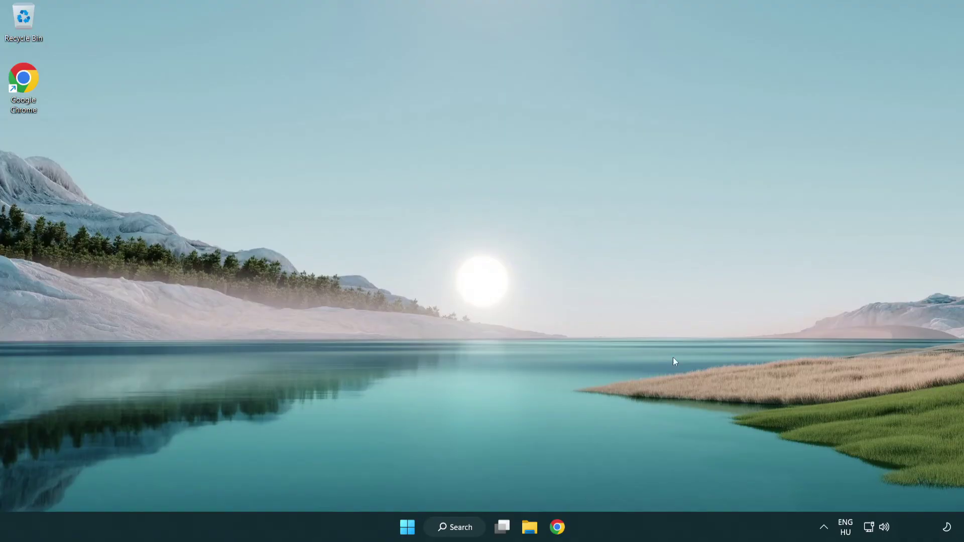
- Launch Troubleshoot sound problems from the taskbar speaker icon's context menu
right_click(886, 530)
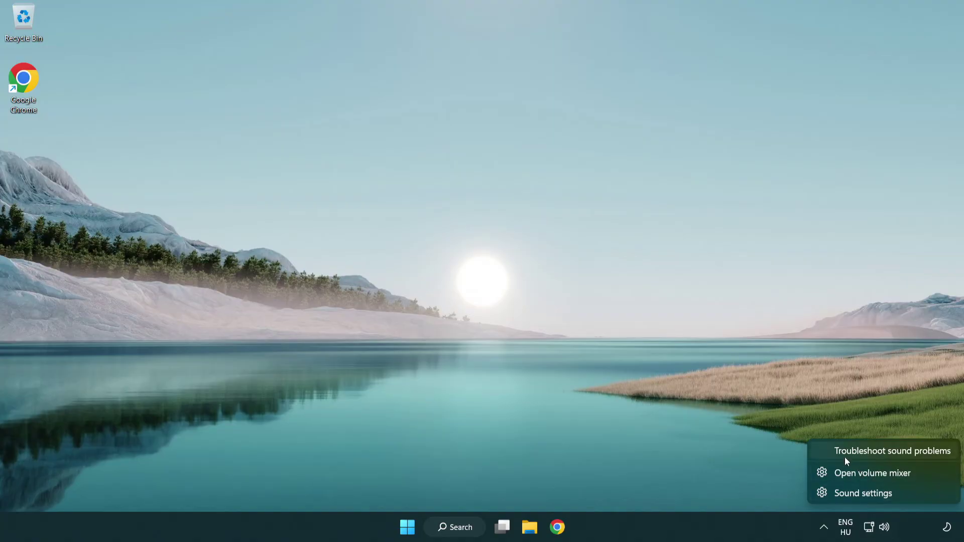
click(879, 451)
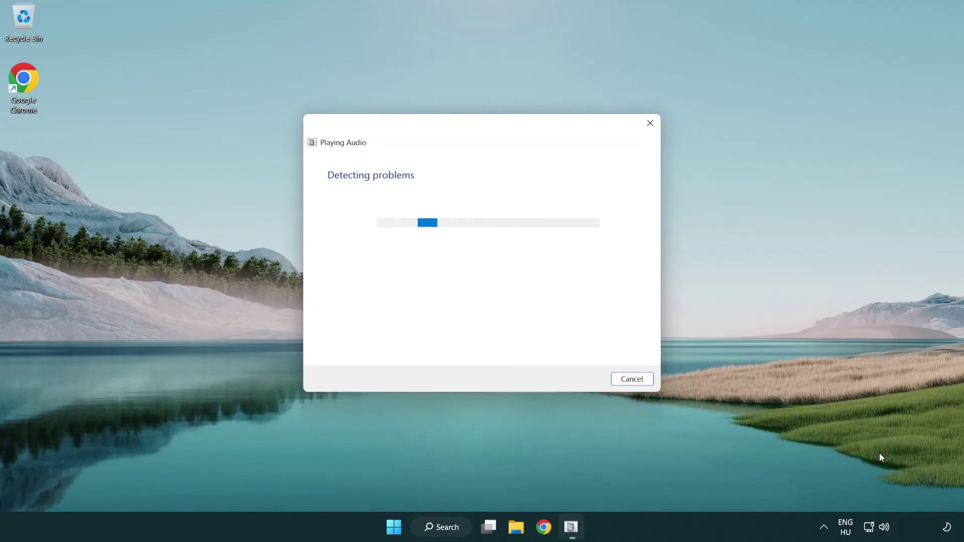